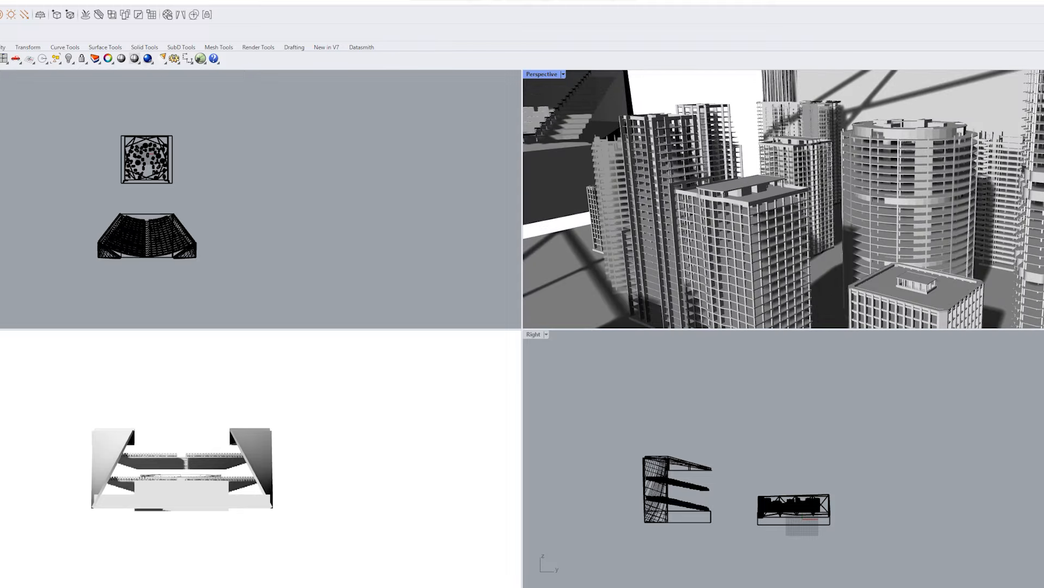
Maximise the perspective view and examine the miniature city towers inside the walled enclosure.
click(772, 234)
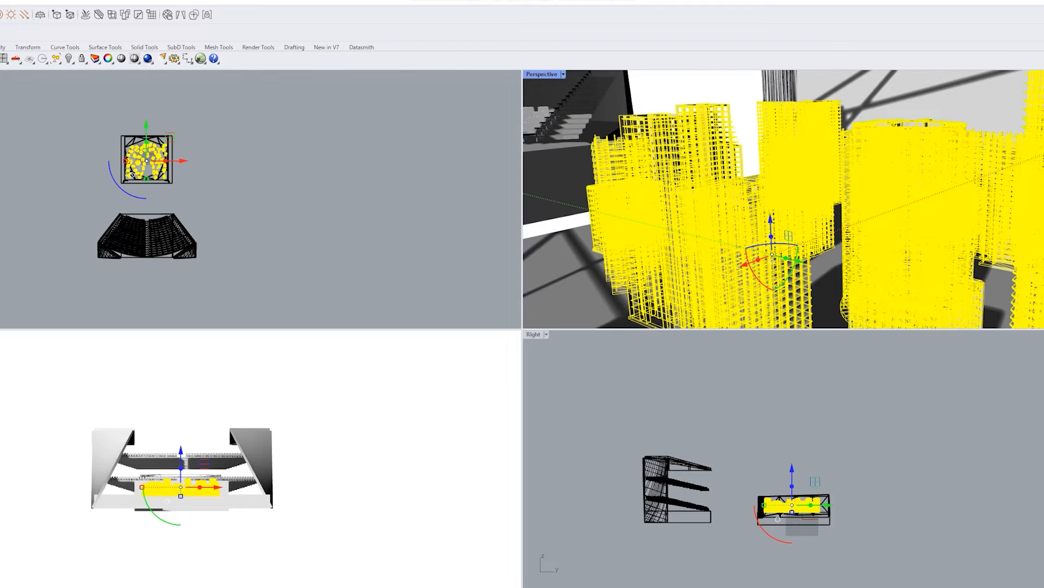
key(Escape)
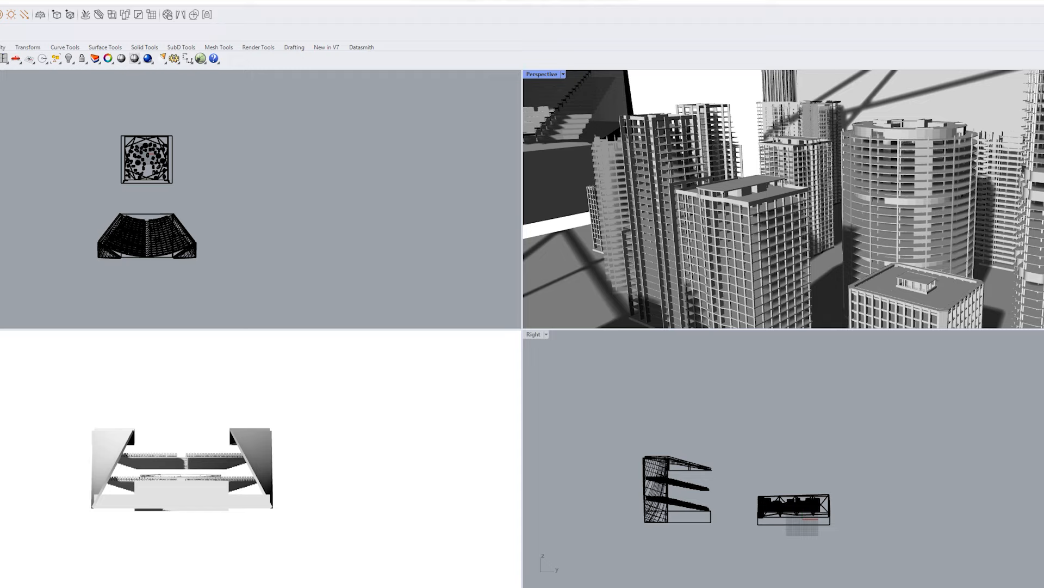
double_click(542, 74)
scroll(522, 326, down, 3)
right_drag(522, 326, 520, 305)
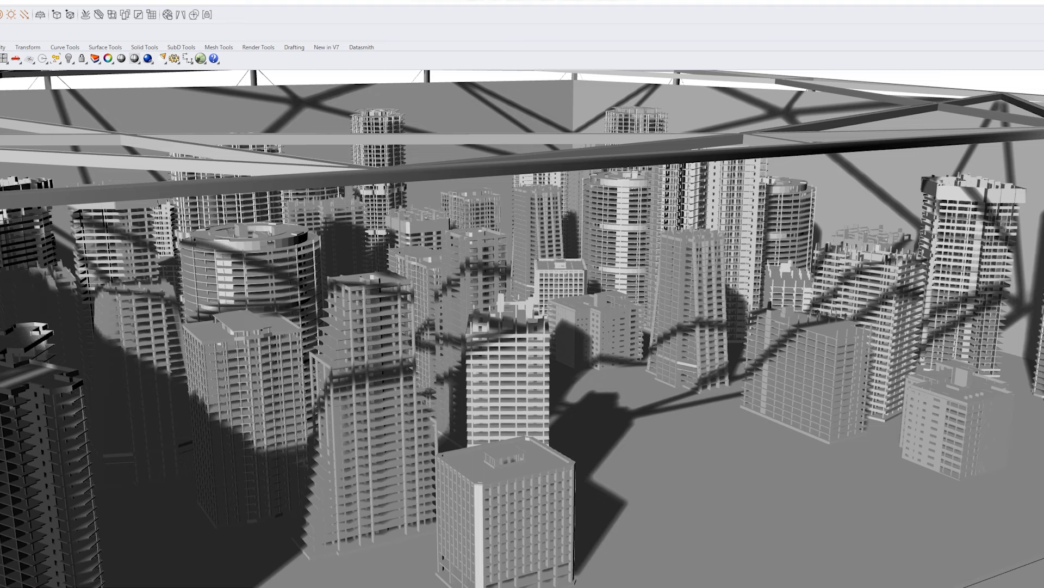
Move the rubble pile from the building site to the front edge of the seating and rotate it to run along the central aisle.
key(ctrl+a)
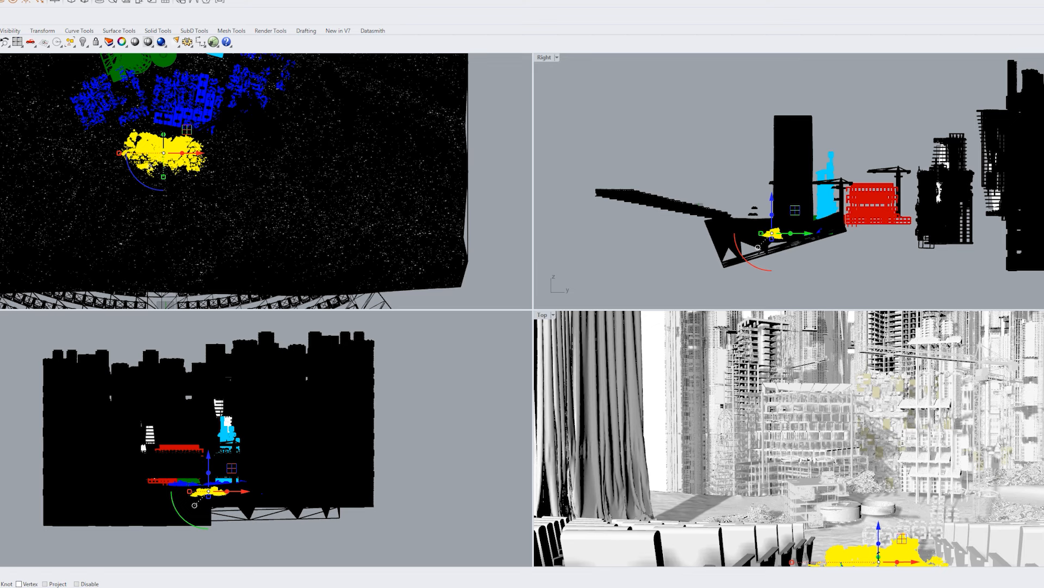
drag(164, 115, 163, 263)
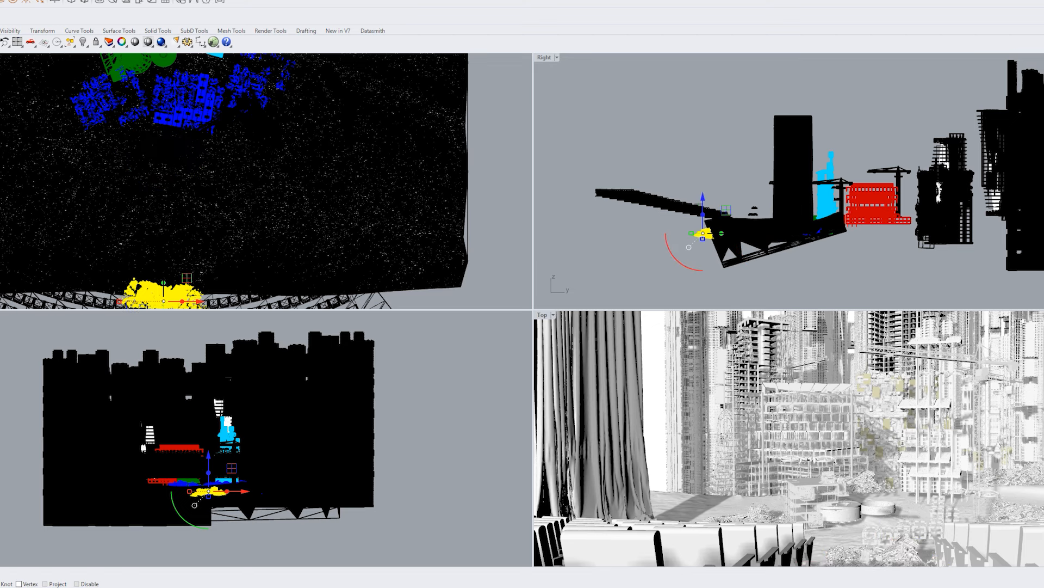
scroll(705, 218, up, 14)
drag(696, 245, 696, 175)
drag(732, 211, 762, 210)
scroll(163, 284, up, 7)
right_drag(164, 283, 184, 206)
drag(157, 232, 158, 180)
drag(699, 236, 690, 224)
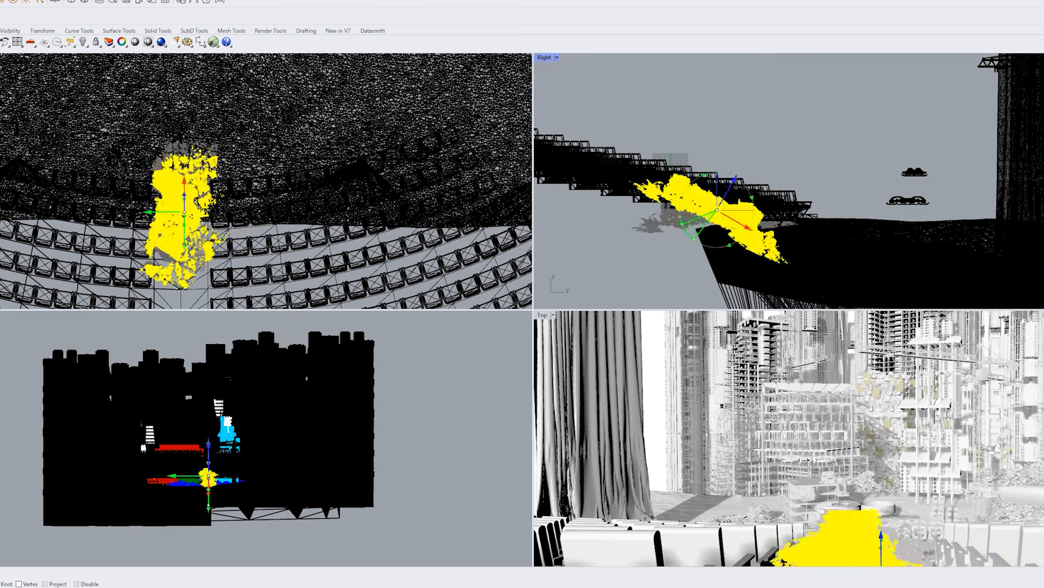
key(Escape)
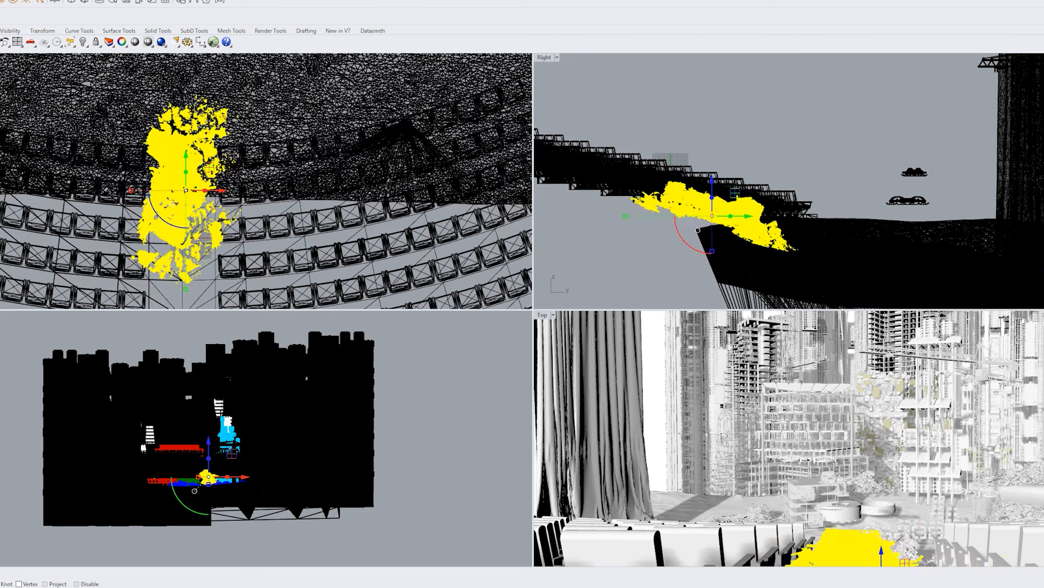
Shift the rubble pile farther into the central aisle and tilt it to follow the slope of the seating.
scroll(105, 172, down, 6)
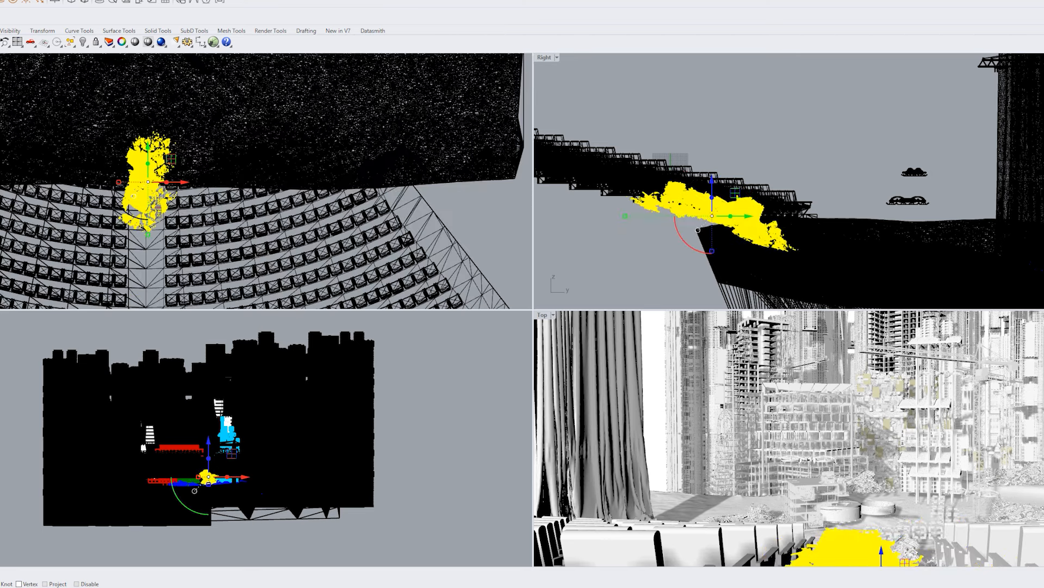
drag(121, 206, 128, 213)
drag(686, 242, 681, 237)
drag(748, 216, 699, 212)
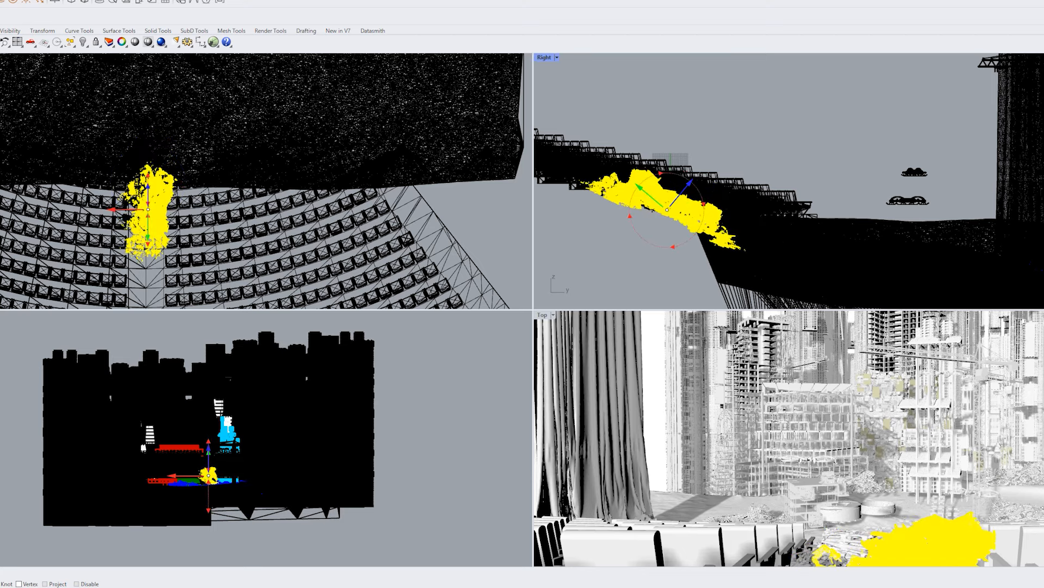
drag(638, 236, 647, 241)
key(Escape)
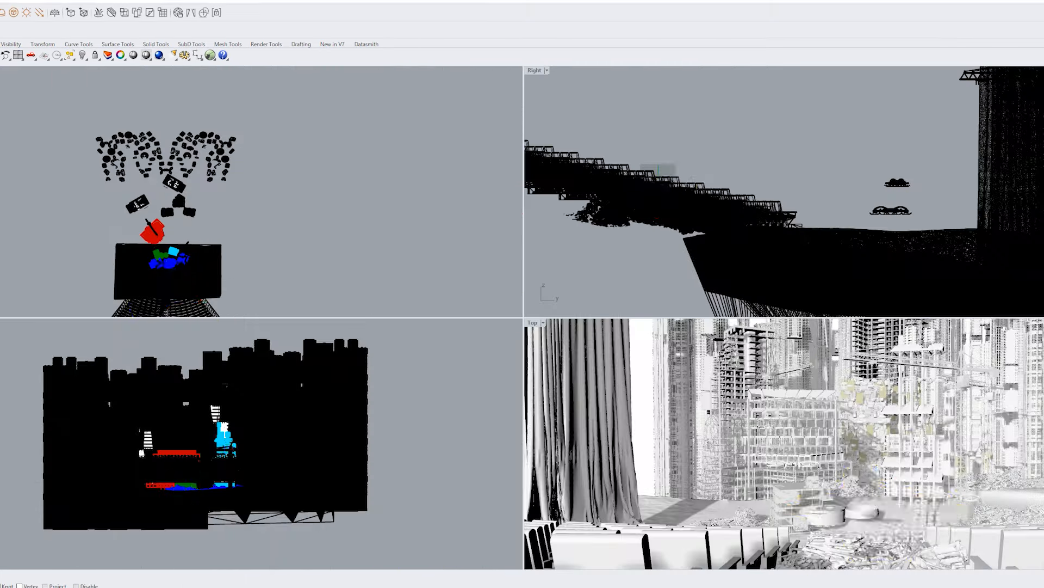
Paste the aircraft above the skyline and place a rotated, lower copy to one side of it.
key(ctrl+v)
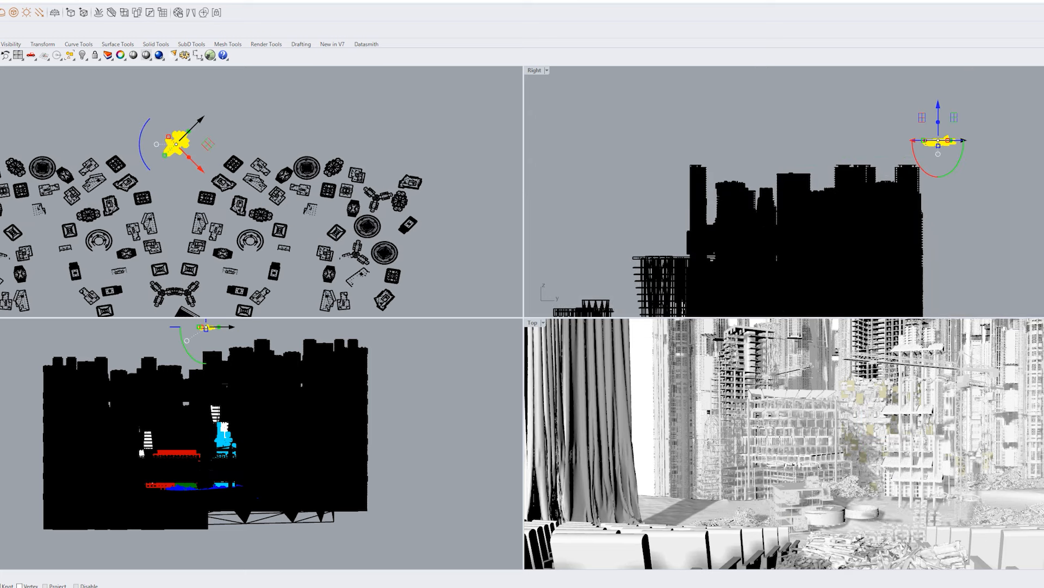
alt+drag(212, 144, 149, 144)
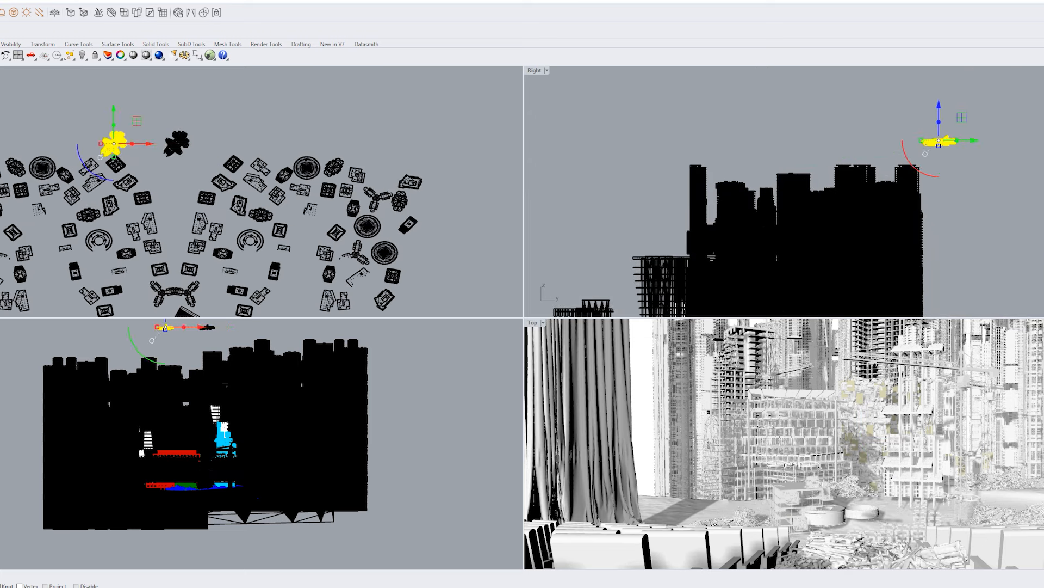
drag(87, 169, 136, 171)
drag(939, 105, 939, 122)
click(940, 141)
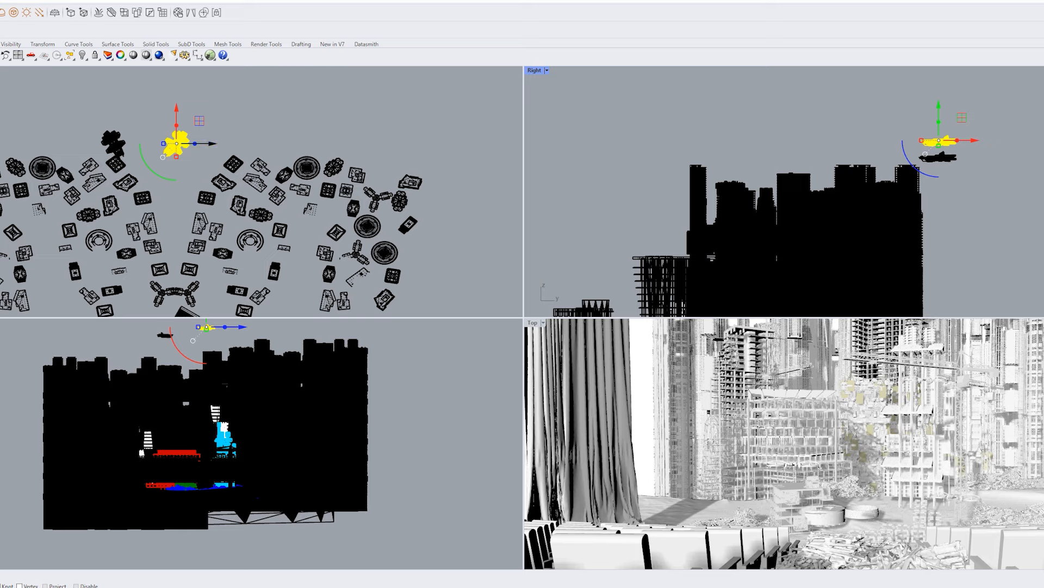
Copy the original aircraft to its opposite side, then rotate the copy, move it back and raise it above the others.
alt+drag(212, 143, 265, 144)
drag(228, 107, 229, 87)
drag(203, 150, 213, 157)
drag(963, 105, 963, 84)
click(178, 142)
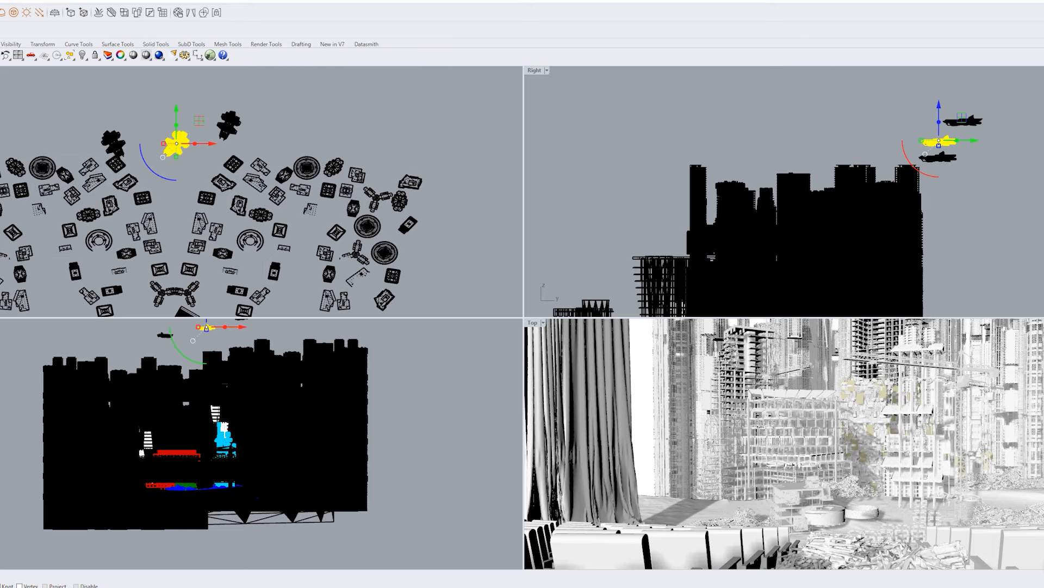
click(86, 142)
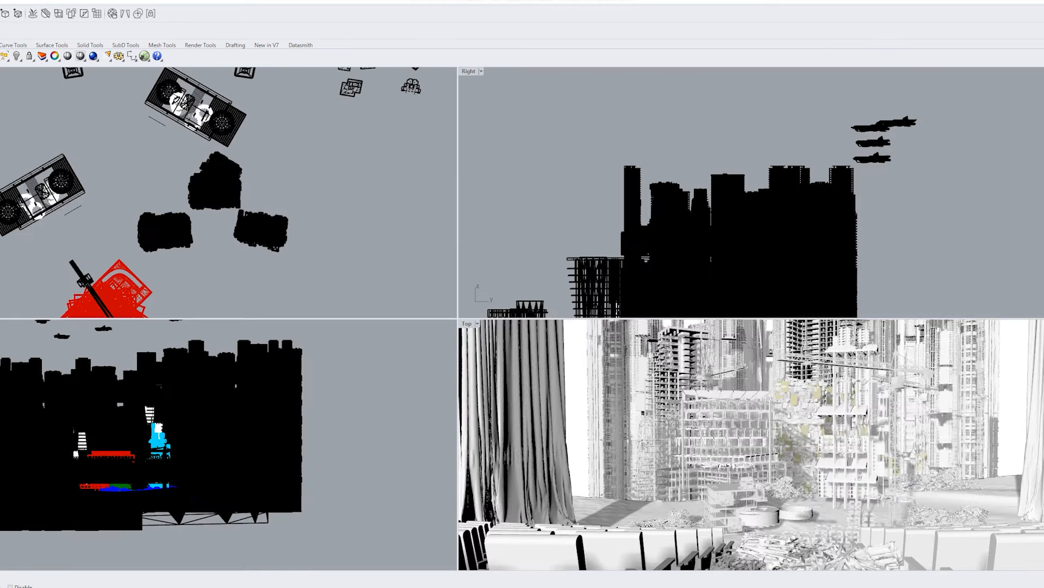
Move the building with the two round cores sideways and farther back in the plan view.
scroll(53, 193, up, 2)
click(53, 193)
drag(69, 195, 133, 195)
drag(95, 158, 95, 134)
key(Escape)
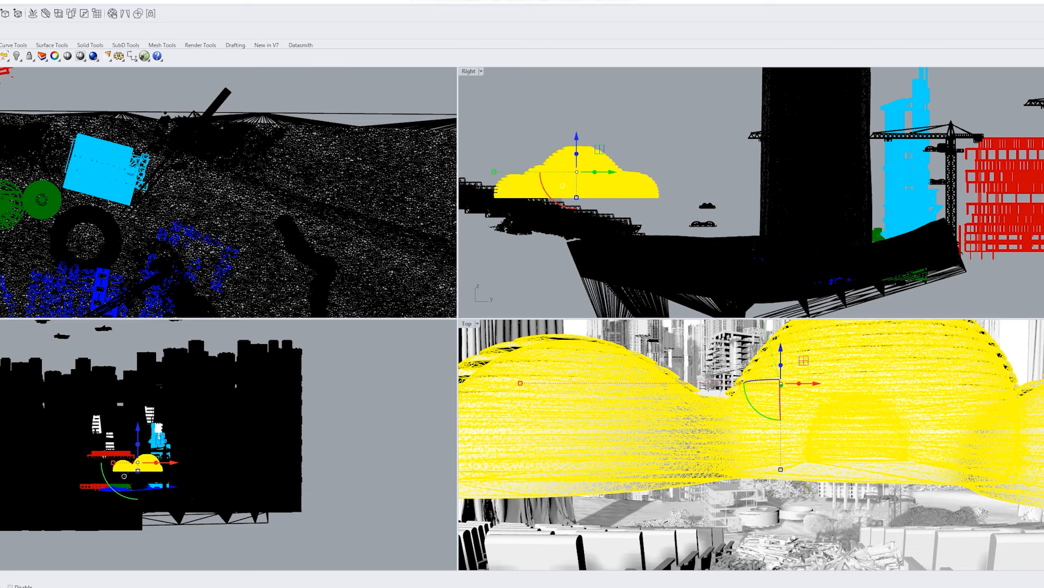
Move the striped dome structure from above the seating back among the buildings and shift it sideways.
scroll(135, 217, down, 2)
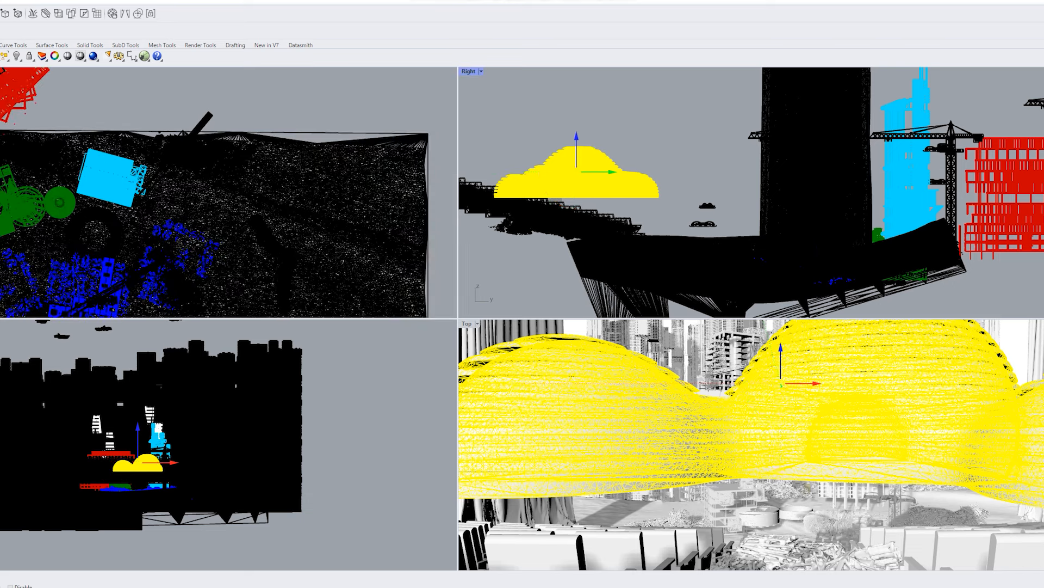
drag(613, 172, 926, 172)
drag(160, 439, 214, 464)
click(87, 285)
click(201, 157)
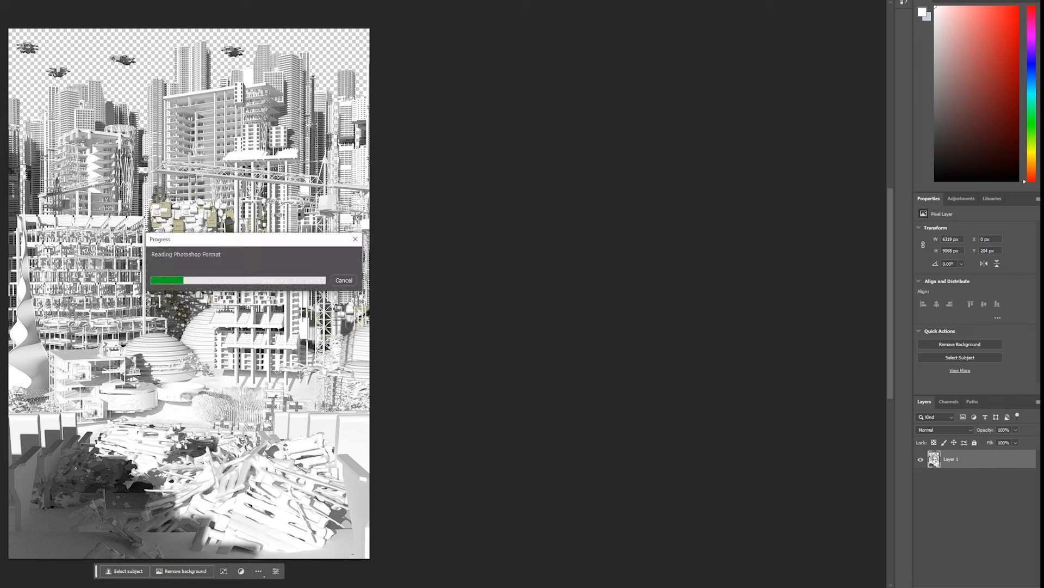
Switch to the older layered composition in Photoshop and select Group 1 together with its Black & White 1 adjustment.
click(931, 474)
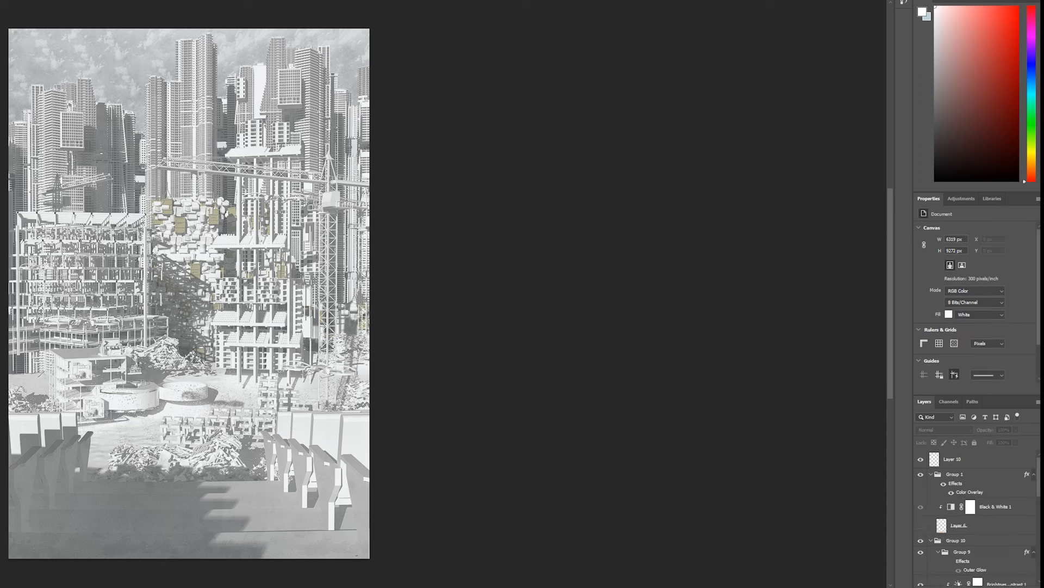
click(921, 459)
click(954, 475)
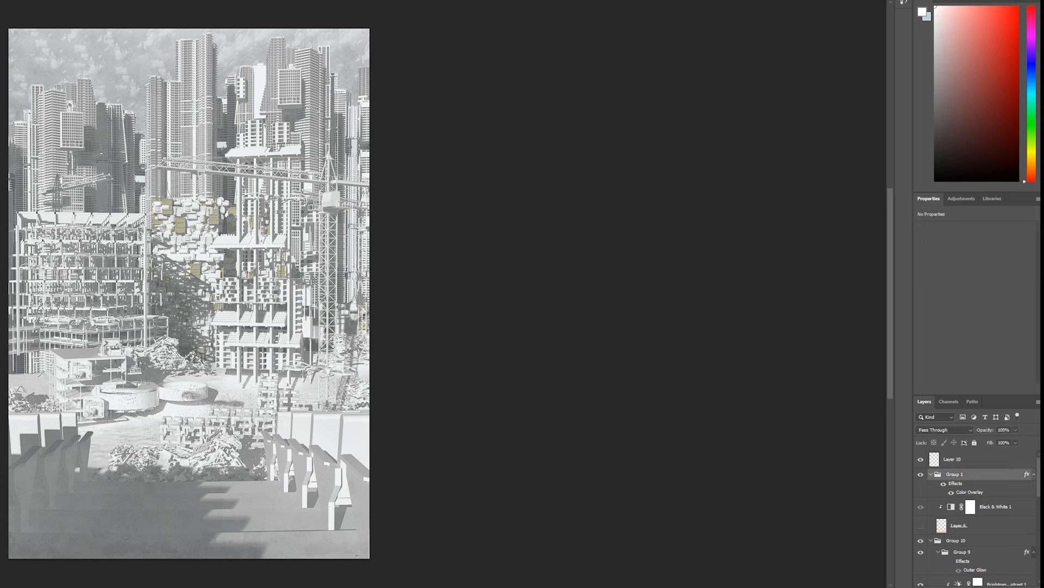
click(995, 506)
click(921, 525)
click(920, 525)
scroll(946, 522, down, 1)
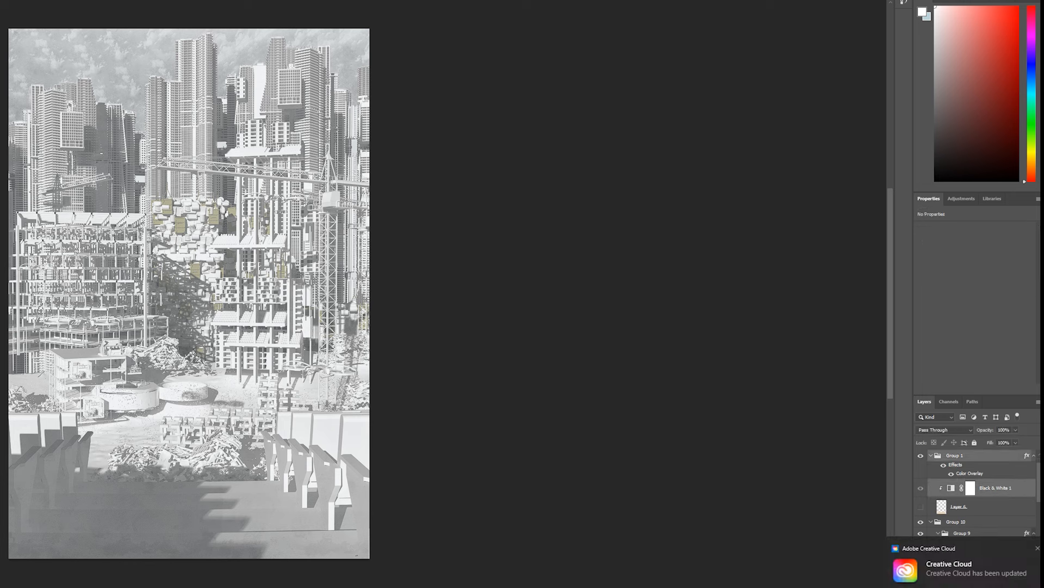
click(1031, 542)
Add Group 10, the upper Group 9, the brightness/contrast adjustment, the render layer under it and Group 8 to the layer selection.
ctrl+click(987, 522)
ctrl+click(986, 532)
scroll(986, 530, down, 2)
ctrl+click(987, 528)
scroll(988, 524, down, 2)
ctrl+click(986, 509)
ctrl+click(986, 524)
ctrl+click(986, 521)
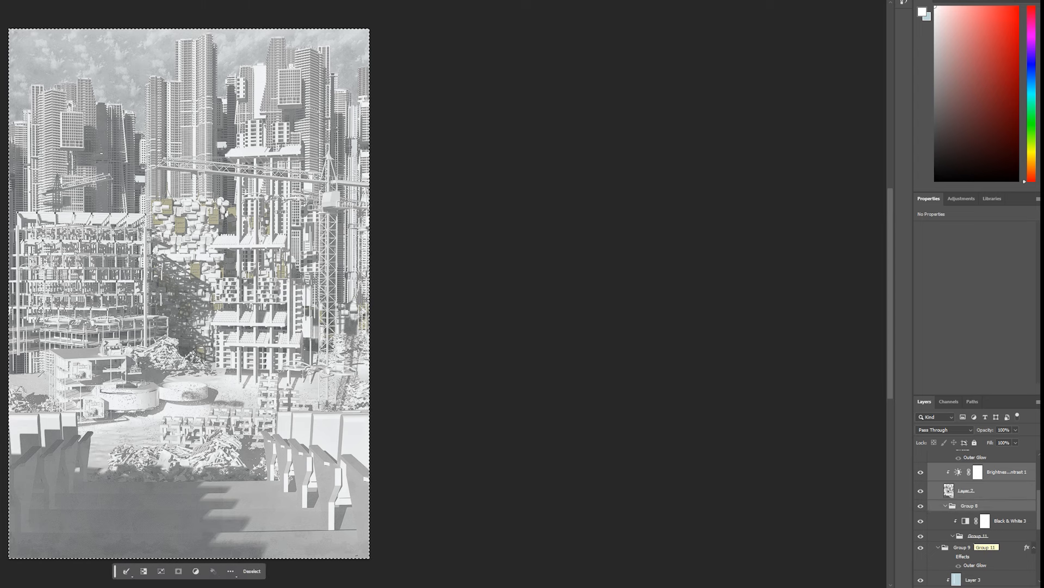
Extend the layer selection with Black & White 2, Group 11 and the lower Group 9 with its contents down to Layer 8.
ctrl+click(1004, 521)
ctrl+click(987, 536)
ctrl+click(987, 547)
scroll(987, 544, down, 2)
ctrl+click(988, 524)
ctrl+click(987, 538)
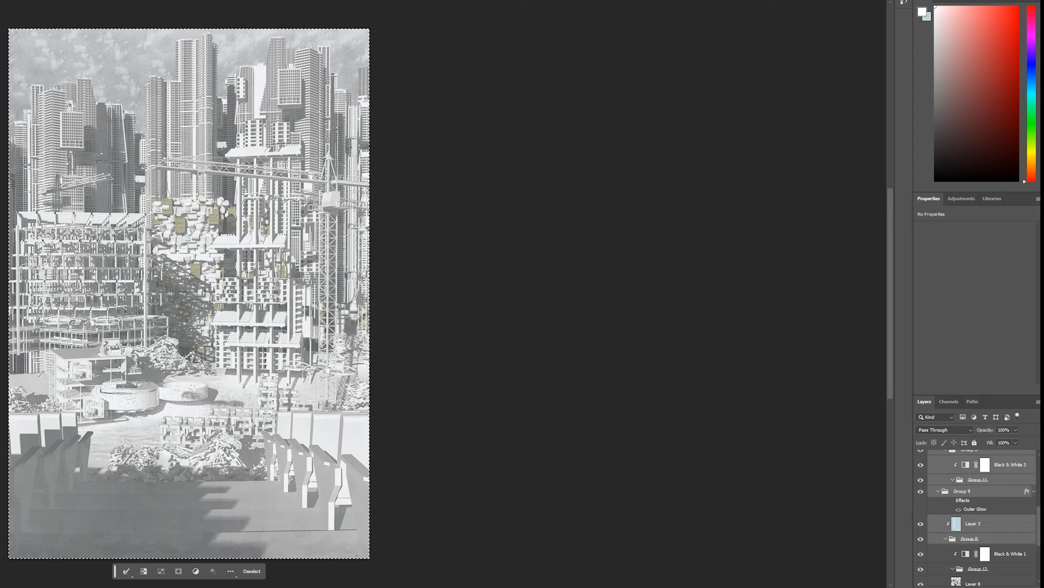
ctrl+click(987, 553)
scroll(988, 544, down, 2)
ctrl+click(986, 527)
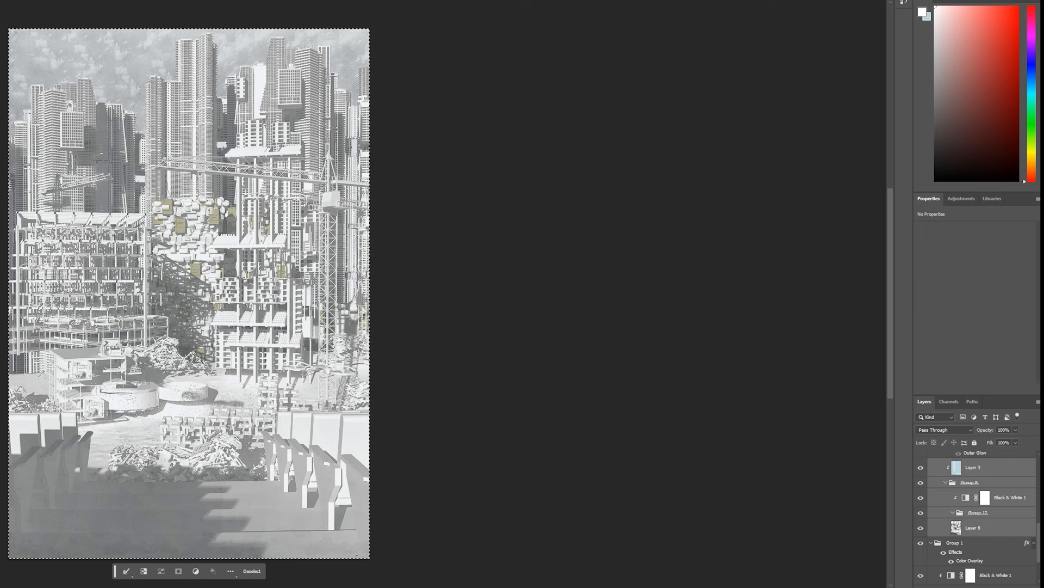
Add the lower Group 1, its Black & White 1 adjustment, the clipping base Layer 1 and Layer 11 to the selection.
scroll(979, 517, down, 2)
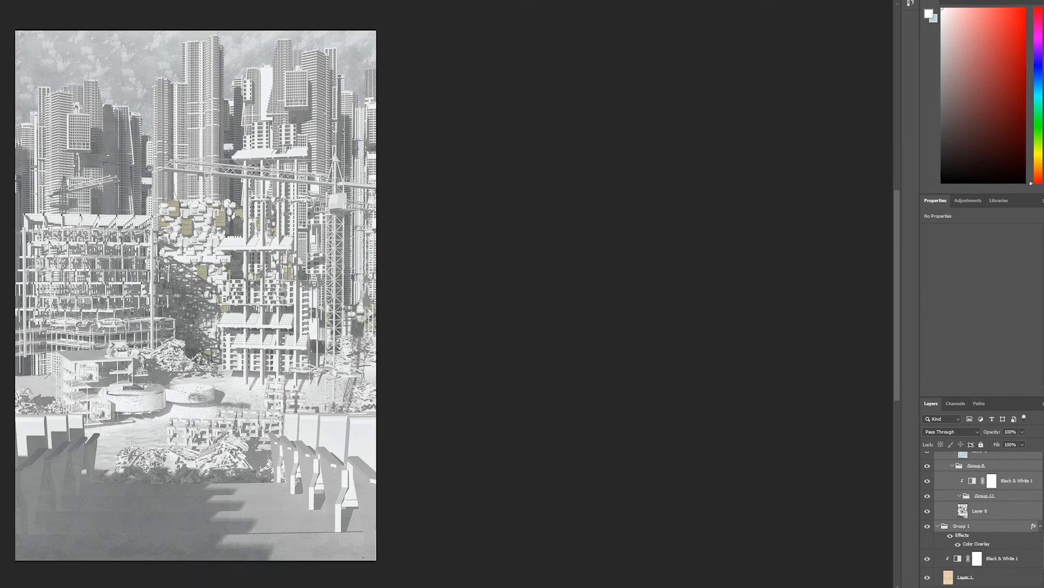
ctrl+click(977, 521)
ctrl+click(998, 522)
ctrl+click(990, 540)
ctrl+click(988, 559)
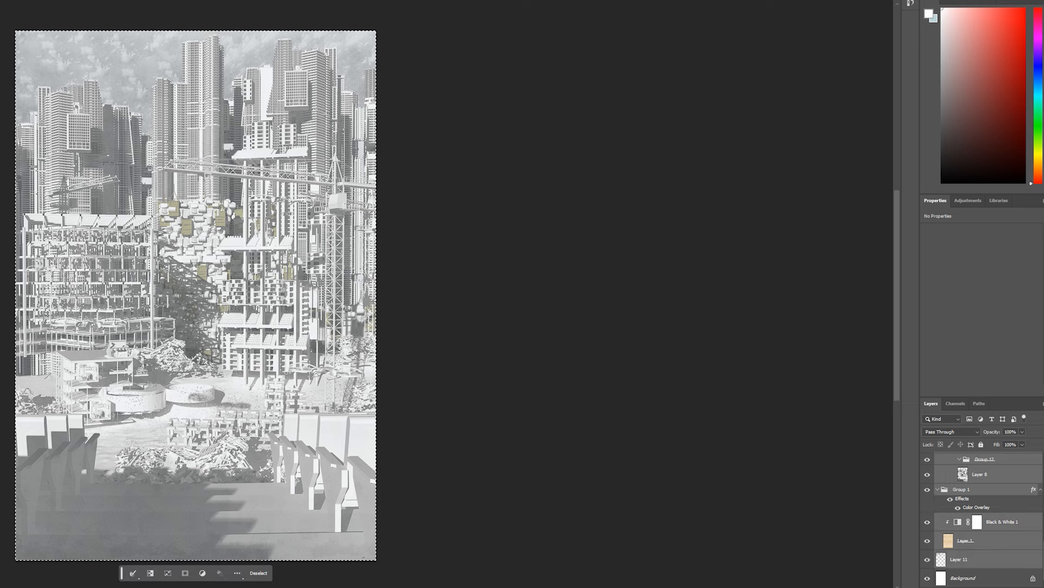
Copy the selected layers and groups from the older composition into the Base.png document over the new render.
scroll(987, 519, up, 2)
key(ctrl+c)
key(Return)
scroll(988, 520, up, 10)
key(ctrl+c)
key(Return)
key(ctrl+d)
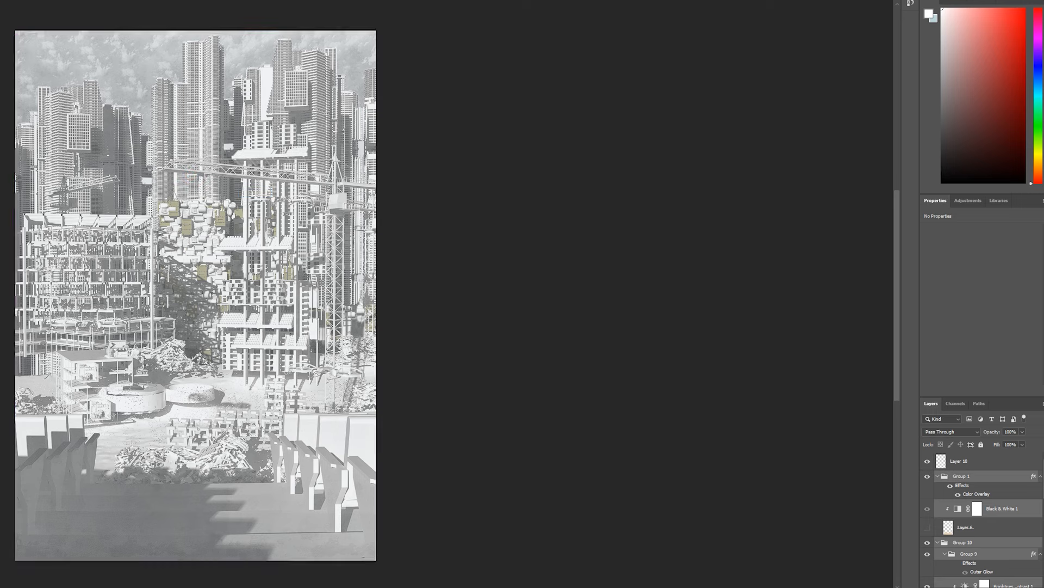
key(ctrl+Tab)
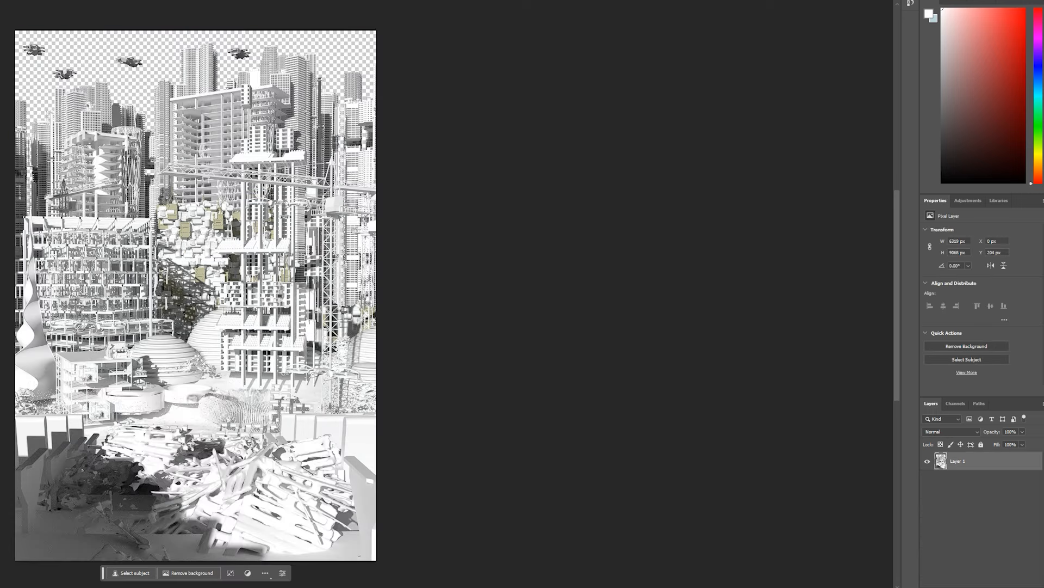
key(ctrl+Tab)
drag(83, 63, 56, 37)
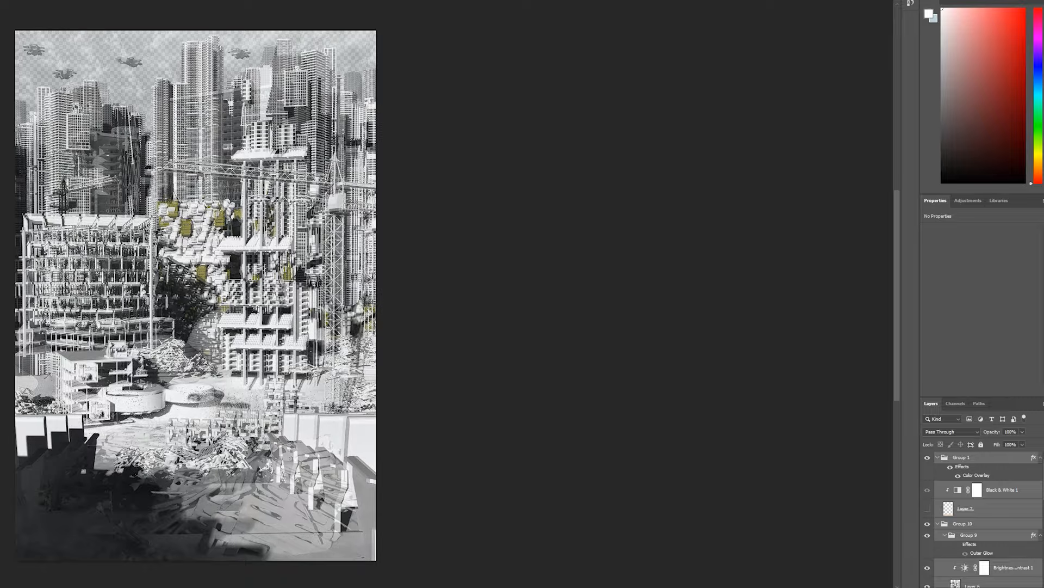
Nudge the copied layers sideways and upward to line them up with the new render beneath.
key(shift+Right)
key(shift+Right)
key(shift+Right)
key(shift+Right)
key(shift+Right)
key(shift+Right)
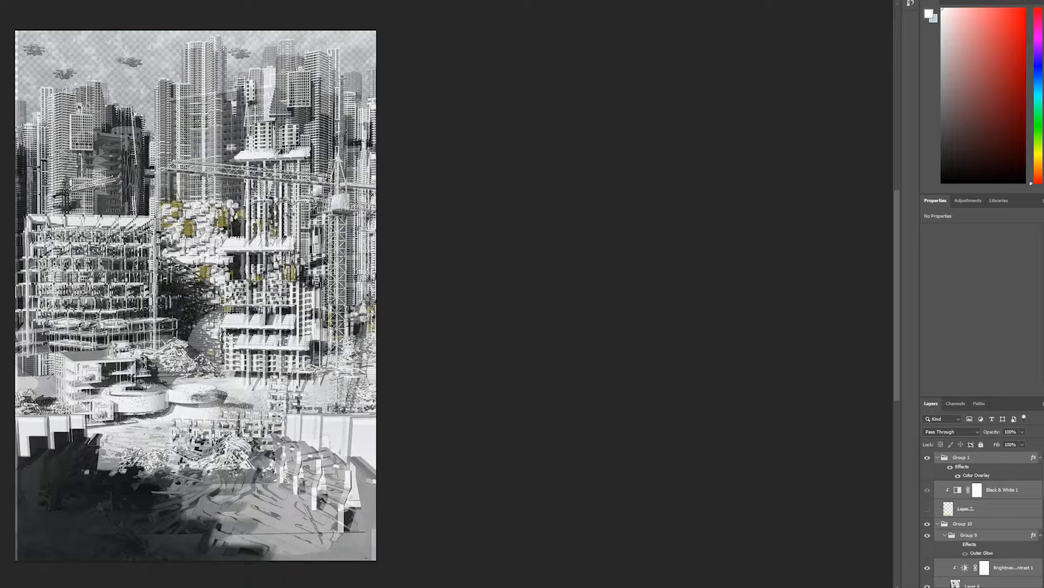
key(shift+Left)
key(shift+Left)
key(shift+Left)
key(shift+Left)
key(shift+Up)
key(shift+Up)
key(shift+Up)
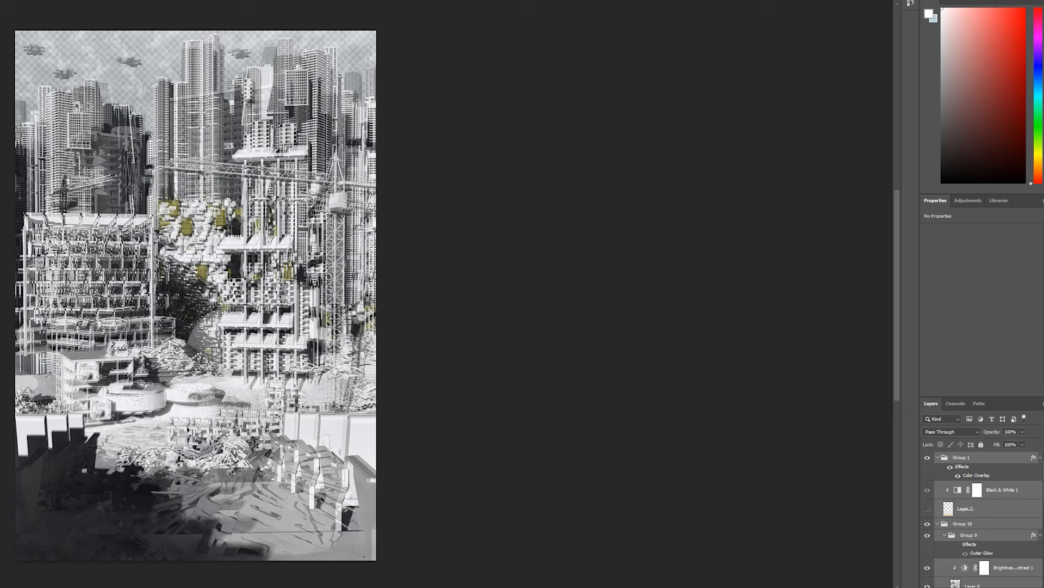
Move the new render, Layer 1, into the lower Group 9 and delete the old render layer there.
scroll(982, 522, down, 10)
click(980, 578)
drag(943, 580, 962, 482)
click(964, 475)
key(Delete)
Duplicate Layer 1 within Base.png and place the copy directly beneath the Brightness/Contrast 1 adjustment in the upper Group 9.
right_click(963, 496)
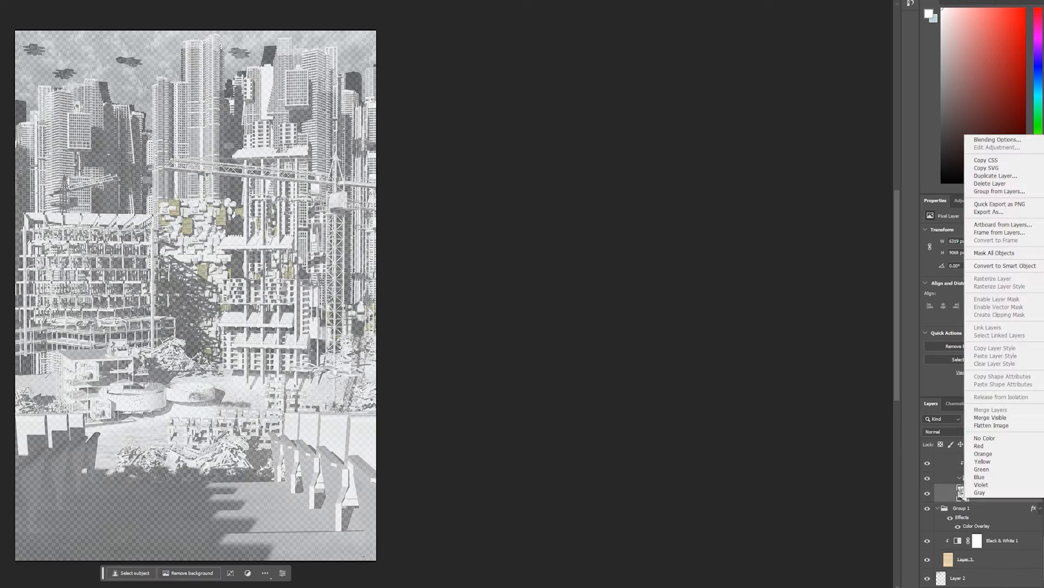
click(963, 492)
right_click(963, 489)
click(995, 168)
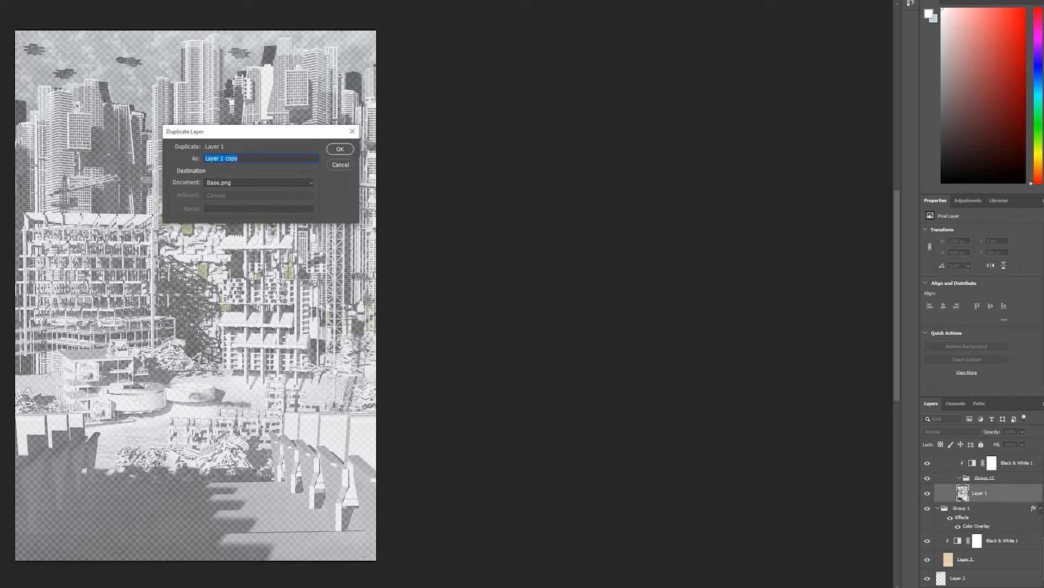
key(Return)
drag(964, 493, 962, 472)
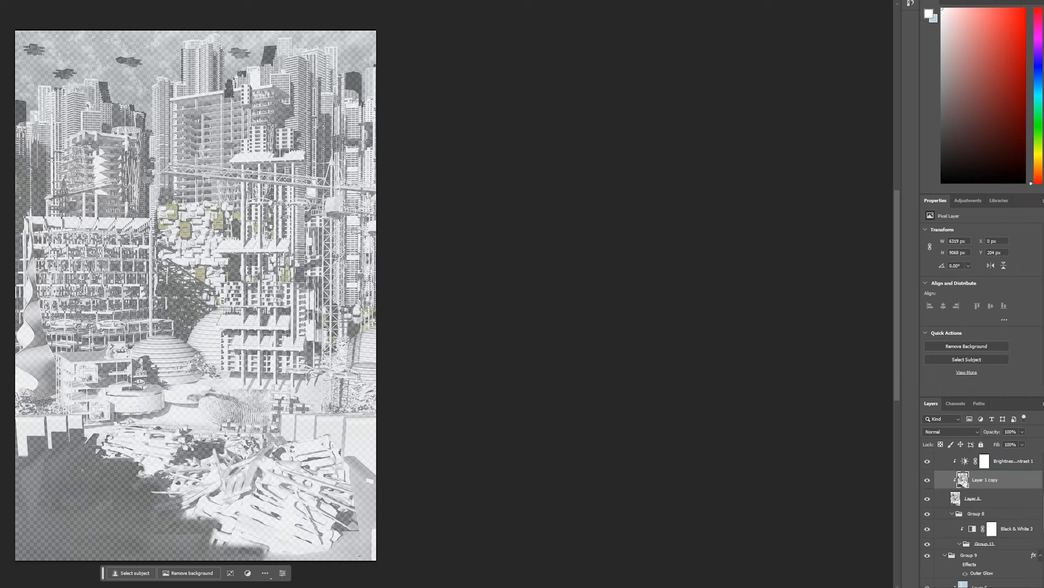
Replace the old render layer in the upper Group 9 with the unclipped Layer 1 copy as clipping base for Brightness/Contrast 1.
right_click(964, 483)
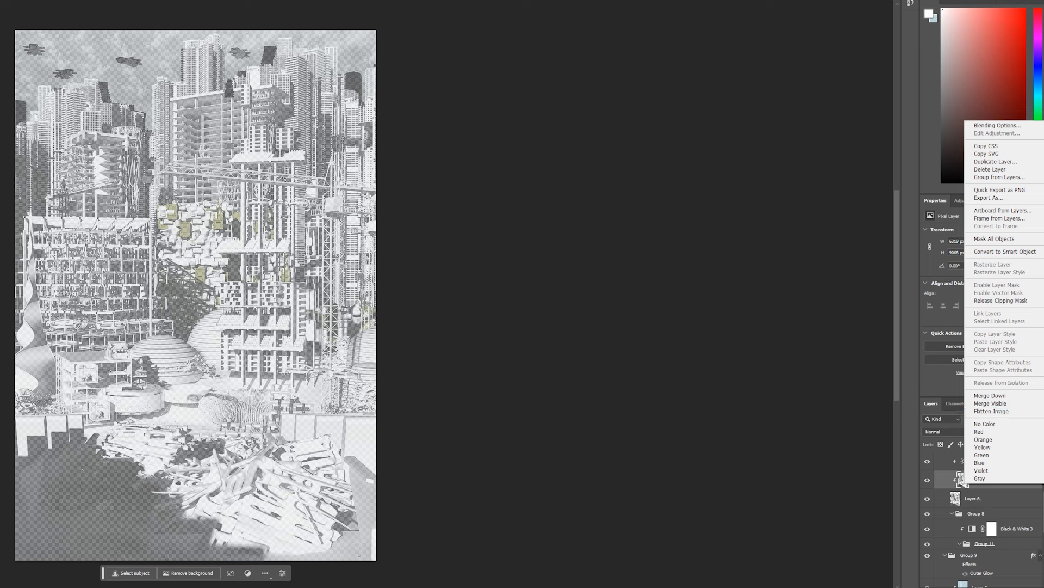
click(1000, 301)
click(973, 498)
key(Delete)
right_click(964, 459)
click(1000, 274)
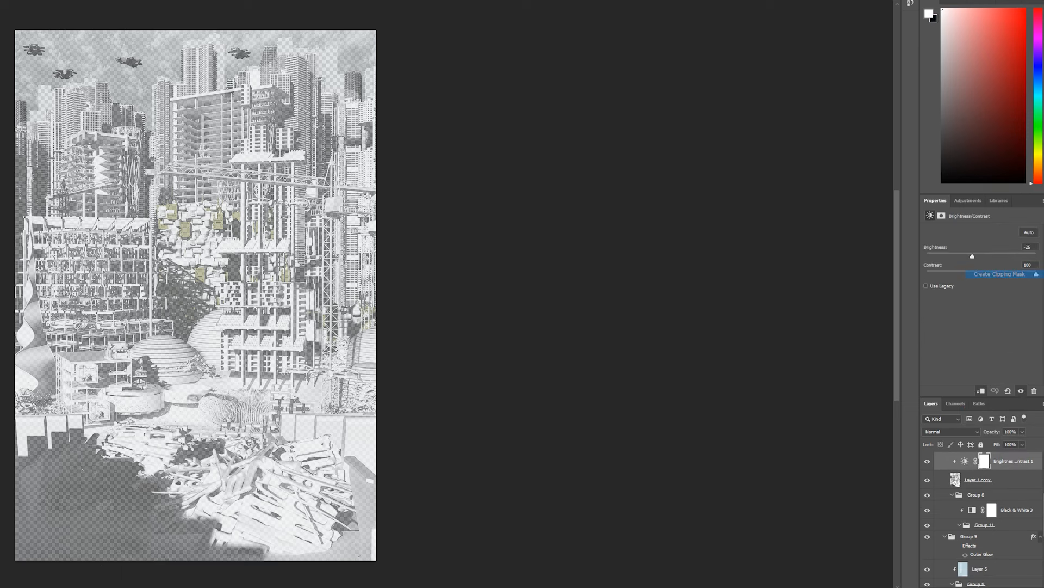
Fill Layer 8 at the bottom of the layer stack with the white foreground color.
scroll(973, 522, down, 10)
click(959, 578)
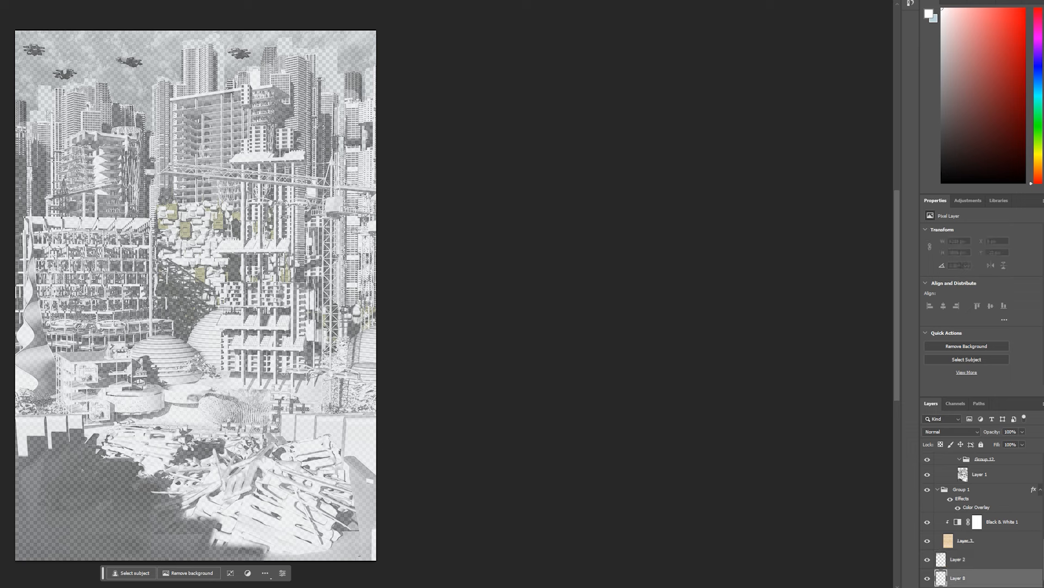
key(alt+BackSpace)
Move the cloud texture on Layer 2 down to about Y 842 px behind the skyline.
click(979, 540)
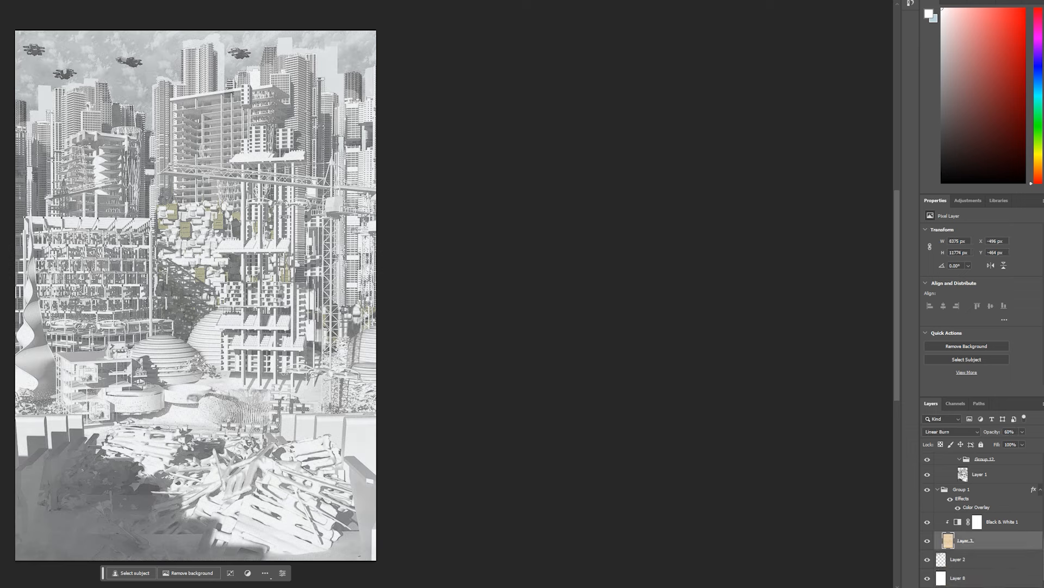
click(980, 560)
drag(196, 108, 196, 156)
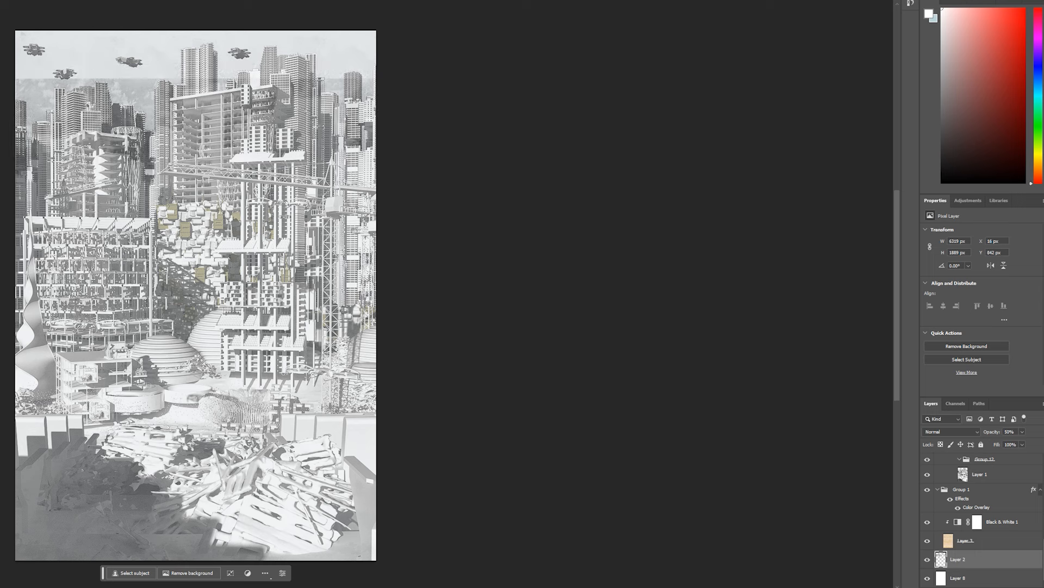
Cut the sky area outside Layer 1's buildings from Layer 2 and paste it as a new layer replacing Layer 2.
click(980, 474)
click(164, 55)
click(980, 559)
key(Delete)
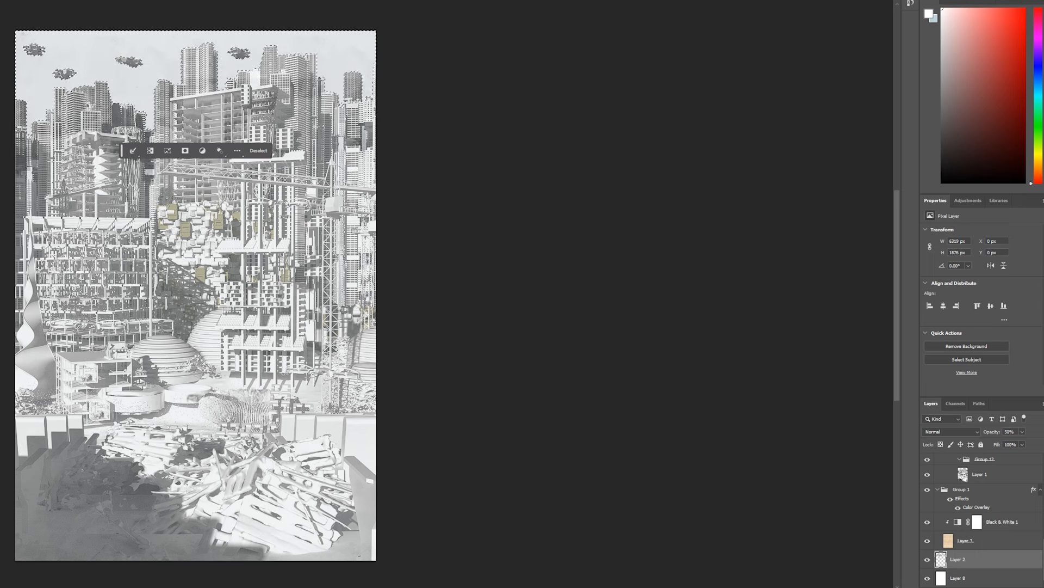
key(ctrl+v)
click(979, 578)
key(Delete)
click(979, 559)
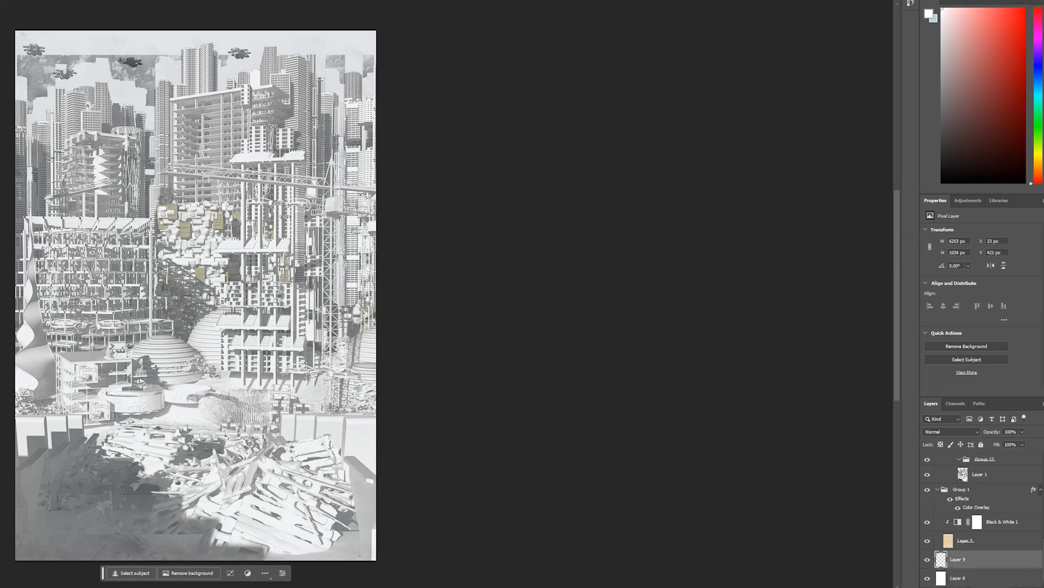
Move the pasted cloud layer, Layer 9, down behind the skyline to about X 15 px, Y 842 px.
drag(196, 136, 195, 161)
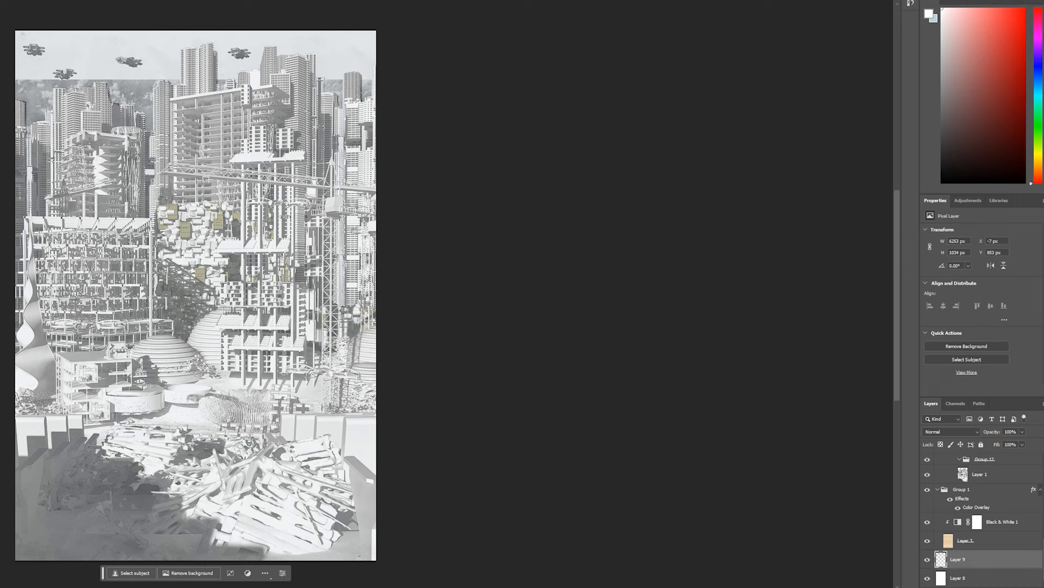
key(ctrl+plus)
key(ctrl+plus)
key(ctrl+plus)
scroll(424, 94, up, 5)
drag(425, 94, 428, 93)
key(ctrl+0)
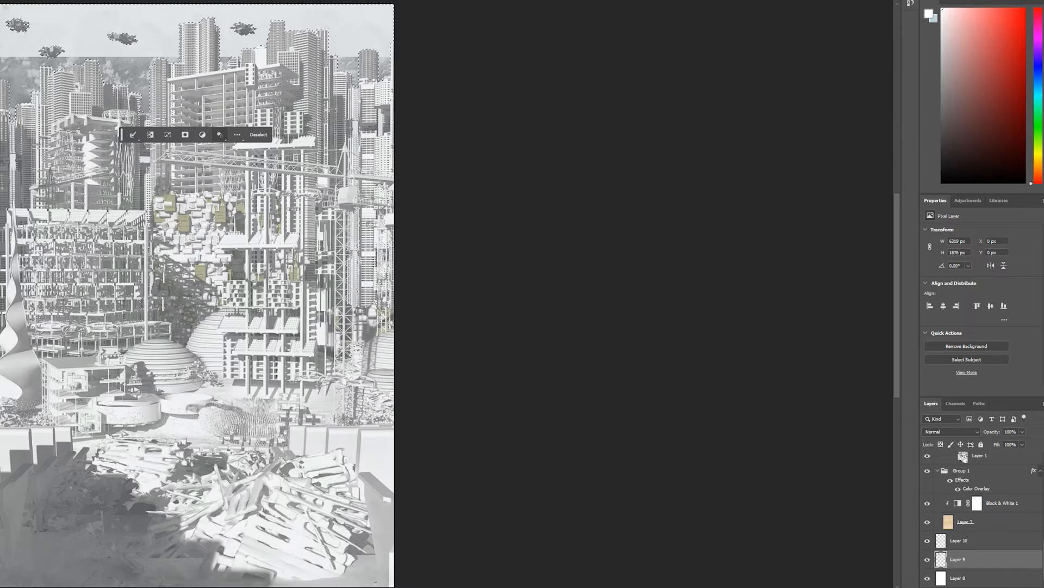
Try to fill the sky selection on Layer 9 with matching cloud texture, then clear the selection.
click(219, 134)
click(244, 147)
key(Return)
key(ctrl+d)
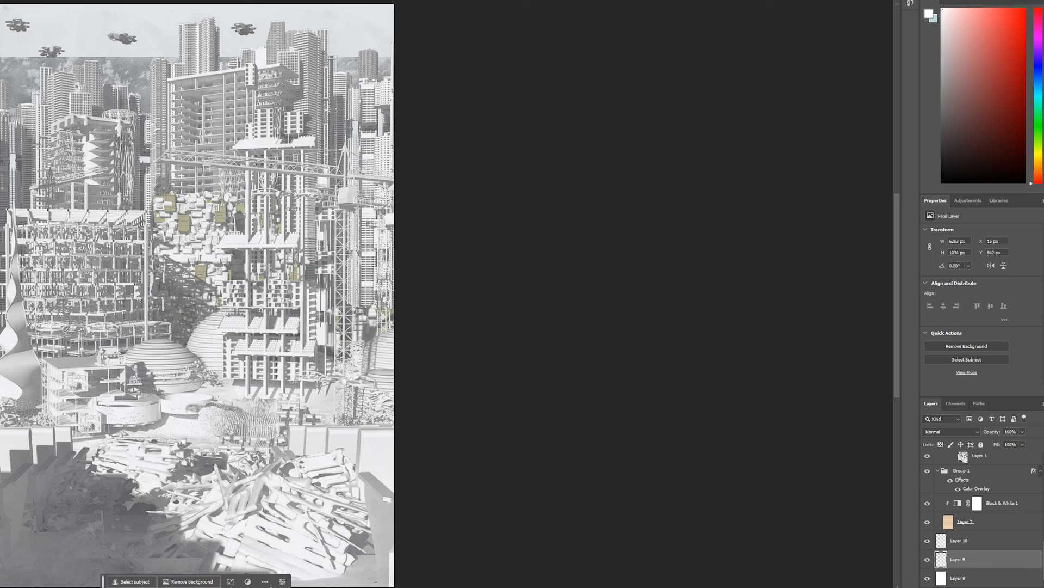
Fill the area around the clouds on Layer 9 with content-aware texture and shift the layer up to about Y -776 px.
key(ctrl+shift+d)
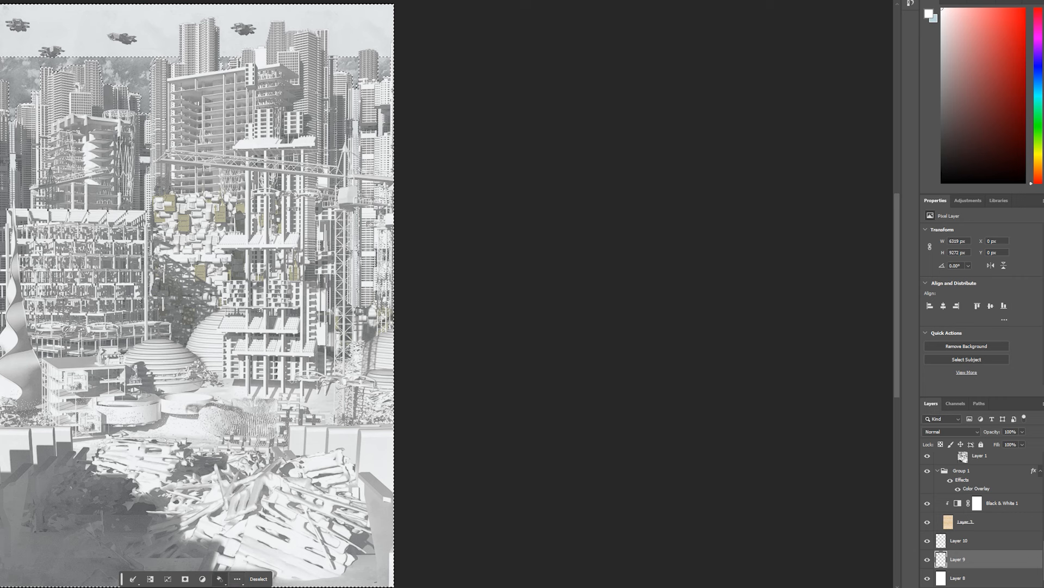
click(220, 578)
click(245, 501)
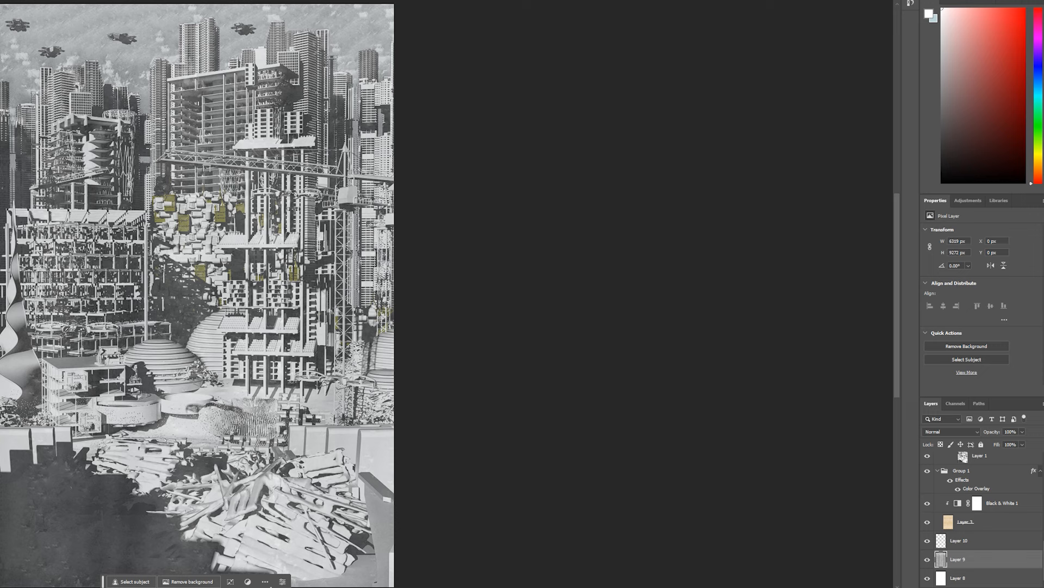
drag(197, 304, 197, 255)
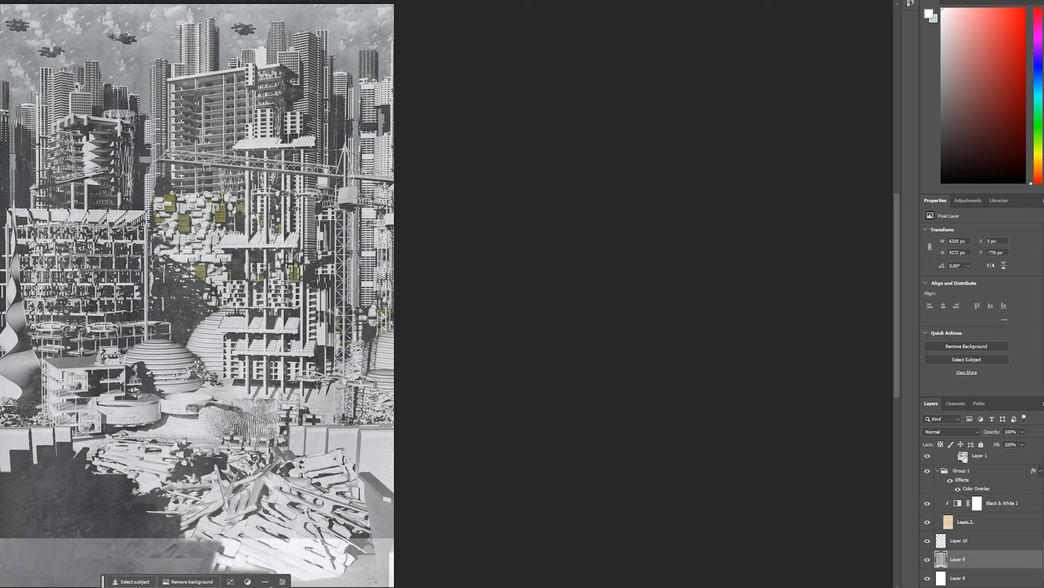
Copy the sky area outside Layer 1's buildings from the filled Layer 9 onto a new layer and reselect Layer 9.
click(979, 456)
ctrl+click(962, 456)
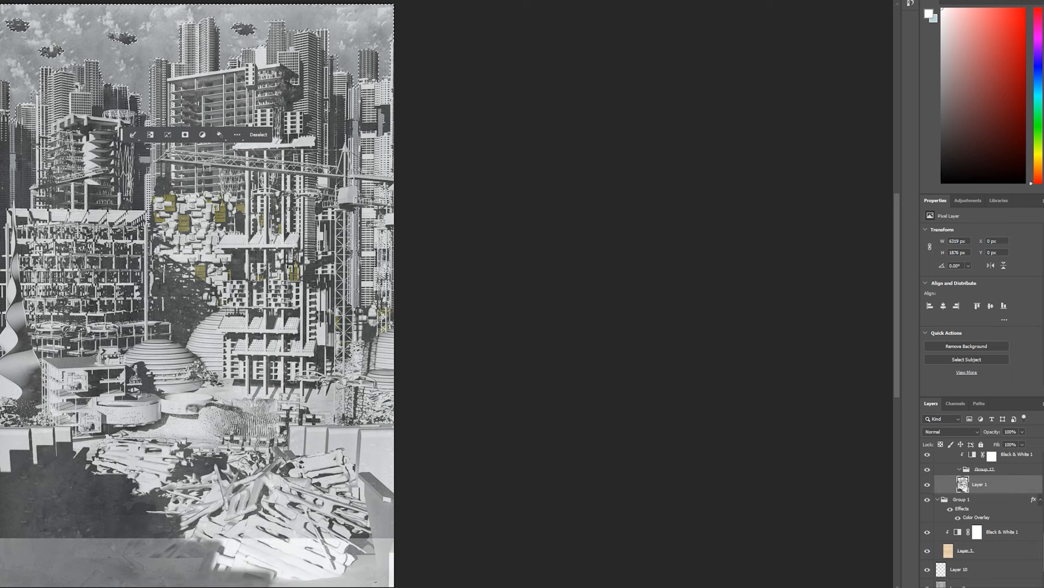
click(958, 560)
key(ctrl+j)
click(958, 578)
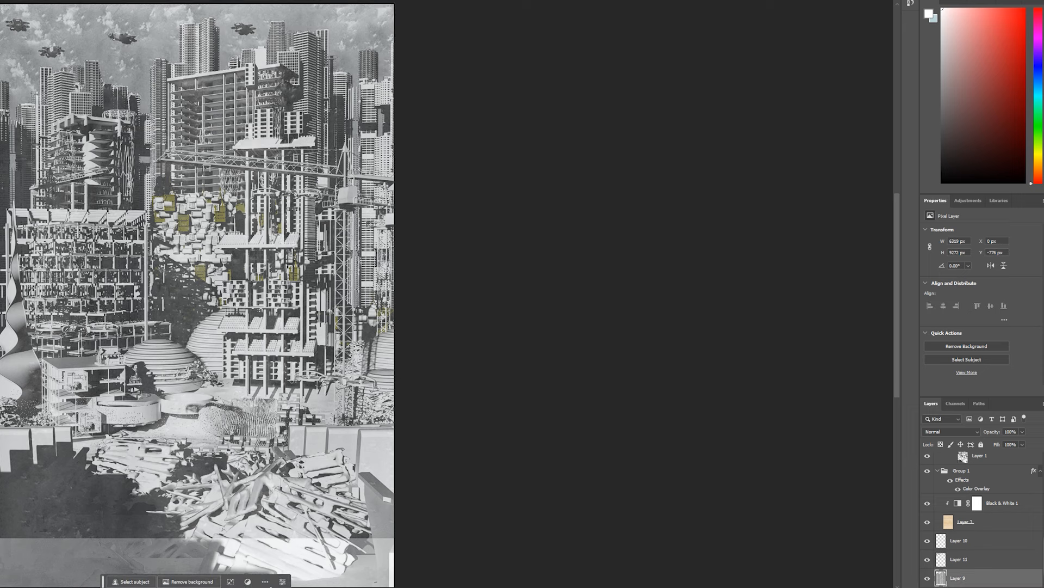